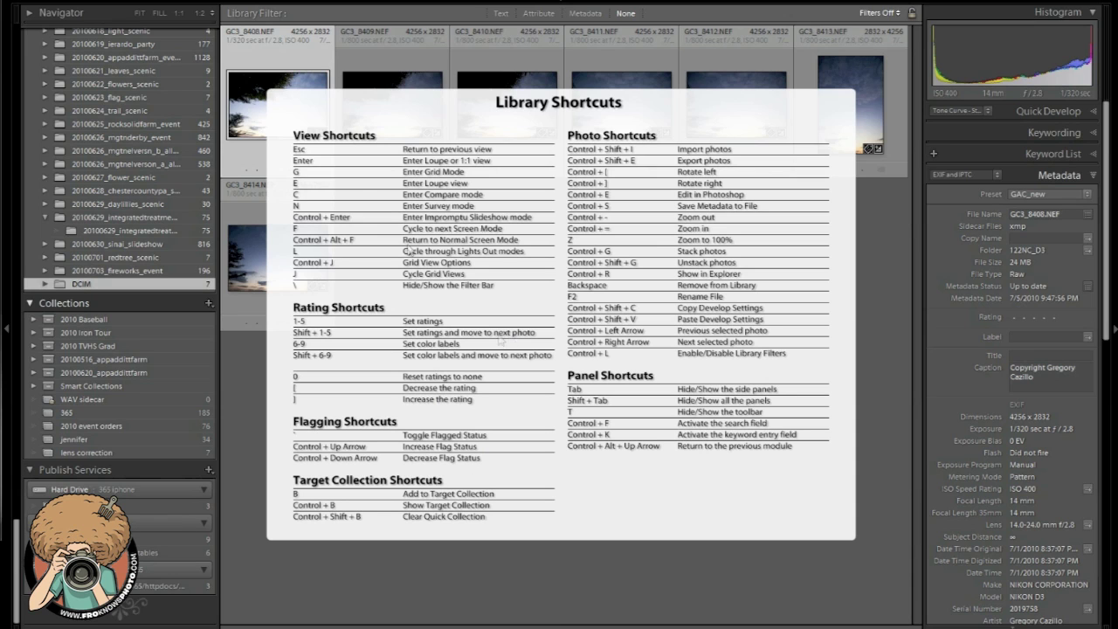
# Open the Help menu above the sunset sky thumbnail grid
pyautogui.click(244, 2)
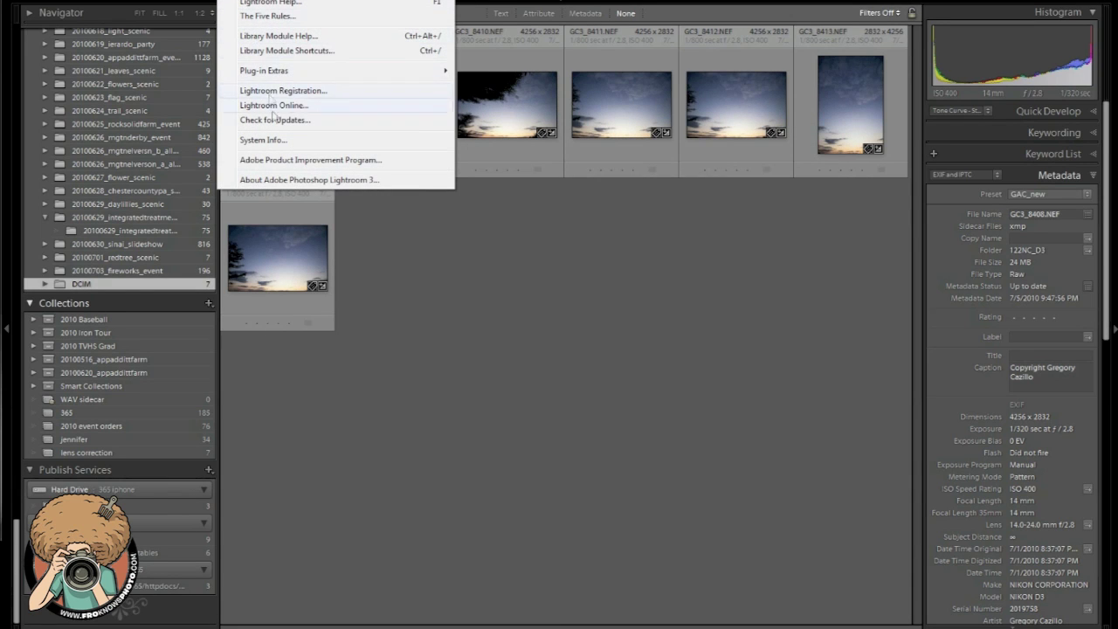
# Choose Help > Library Module Shortcuts (Ctrl+/) to show the shortcuts overlay
pyautogui.click(292, 52)
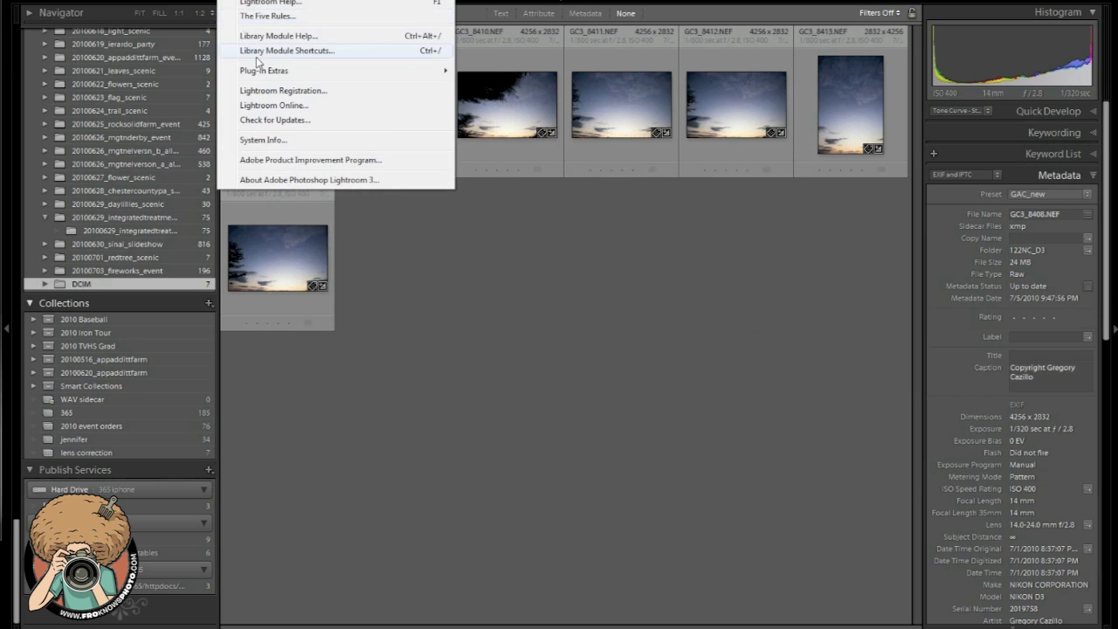
pyautogui.click(256, 53)
pyautogui.click(270, 55)
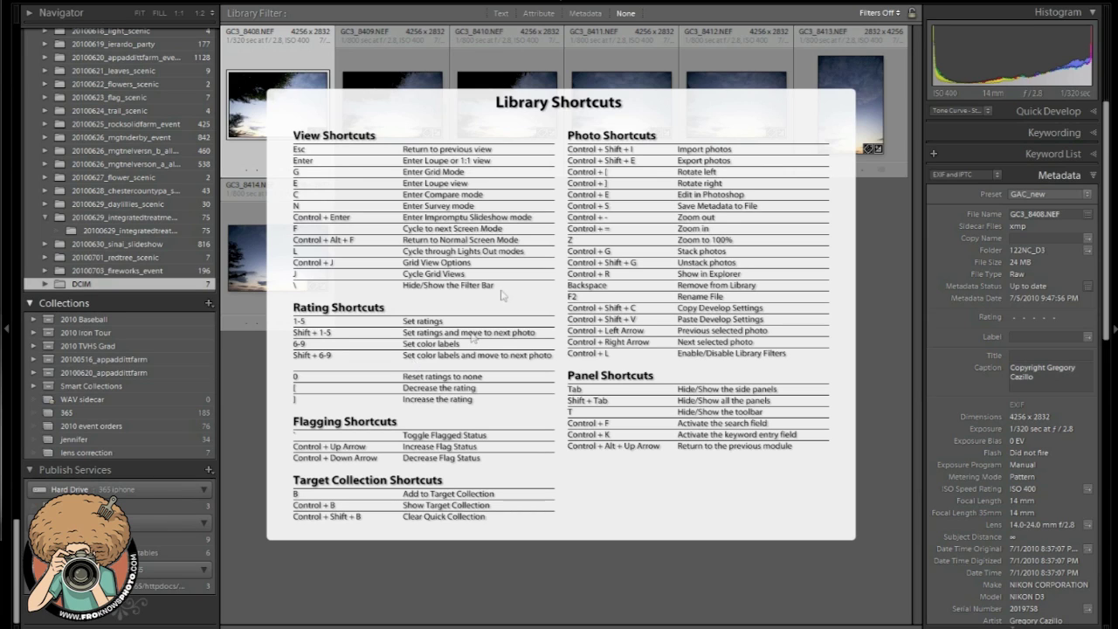
# Dismiss the shortcuts sheet, then jump GC3_8408 into Develop and back to Grid
pyautogui.click(567, 299)
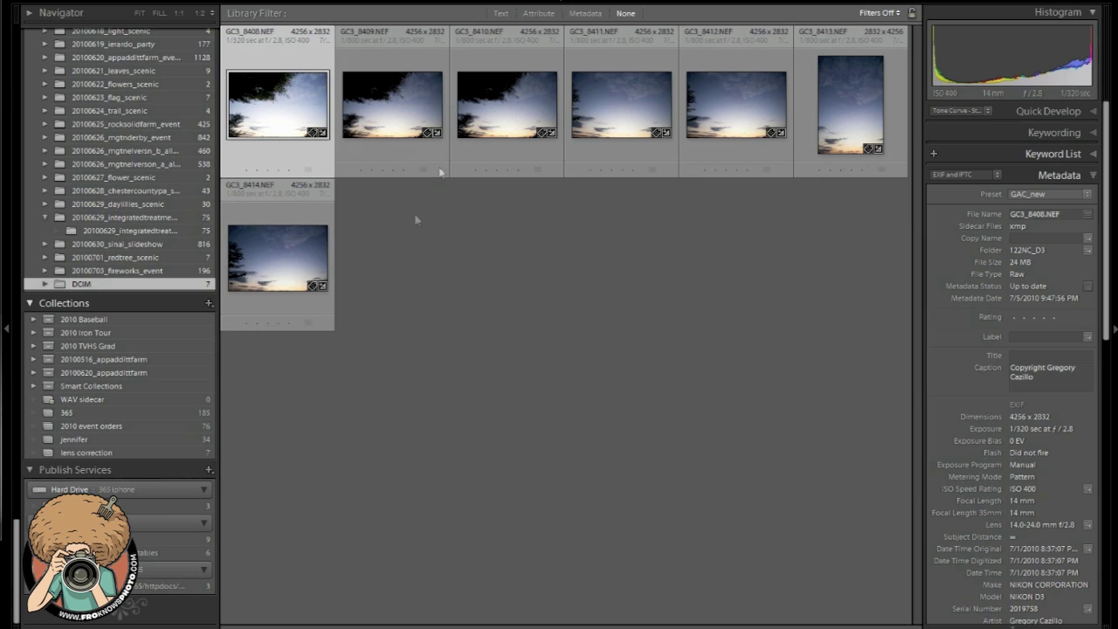
pyautogui.press('=')
pyautogui.press('d')
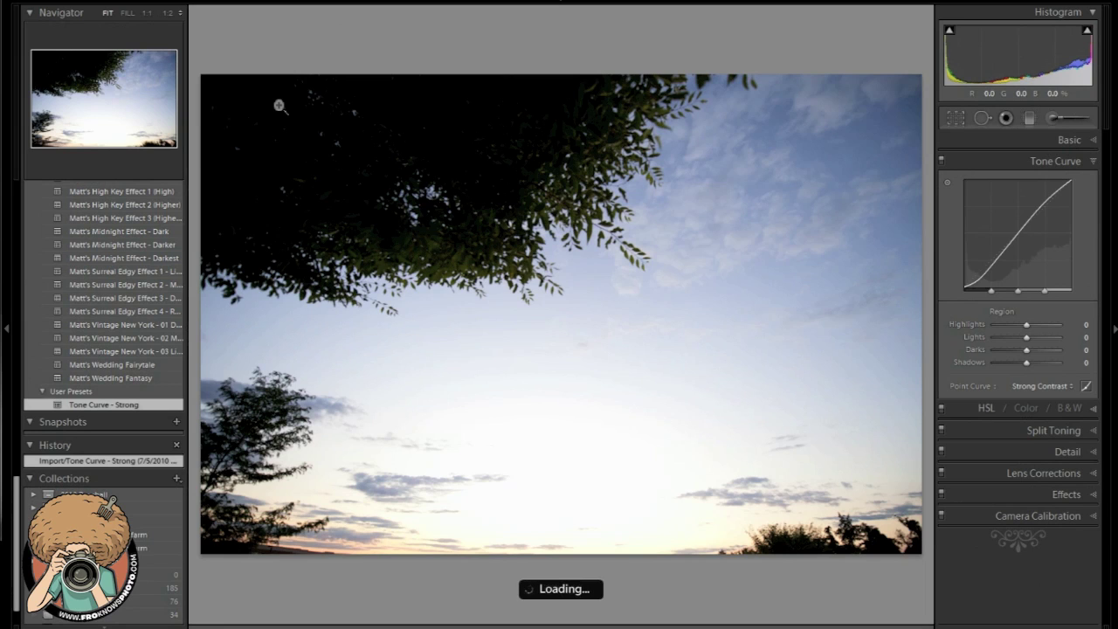
pyautogui.press('g')
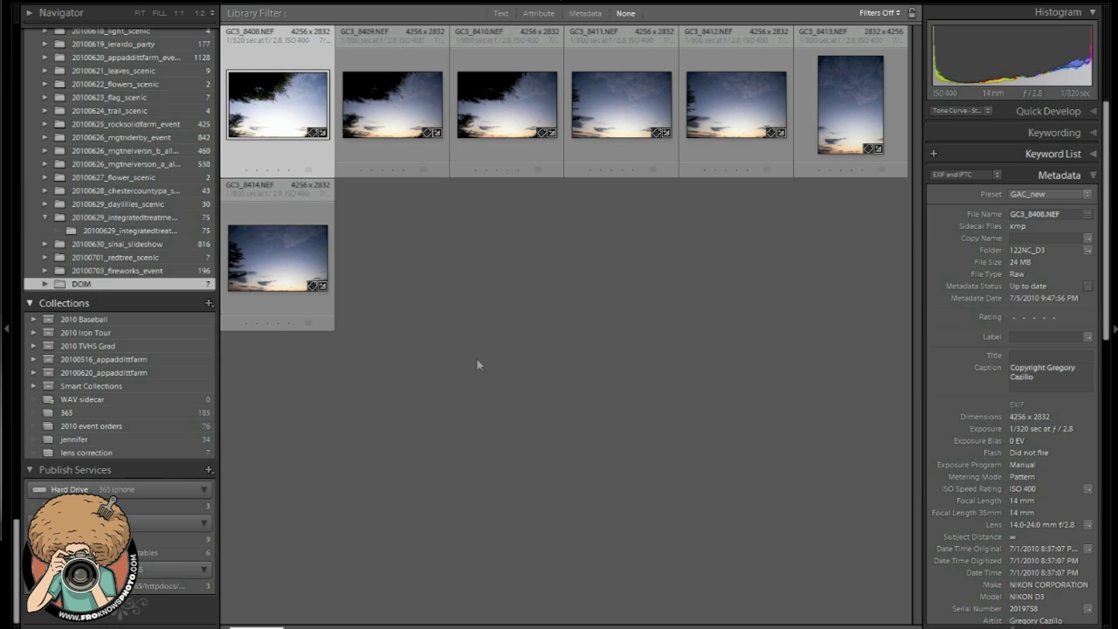
# Show the seven photos in Survey view, return to Grid, then open GC3_8408 in Loupe
pyautogui.moveTo(857, 18)
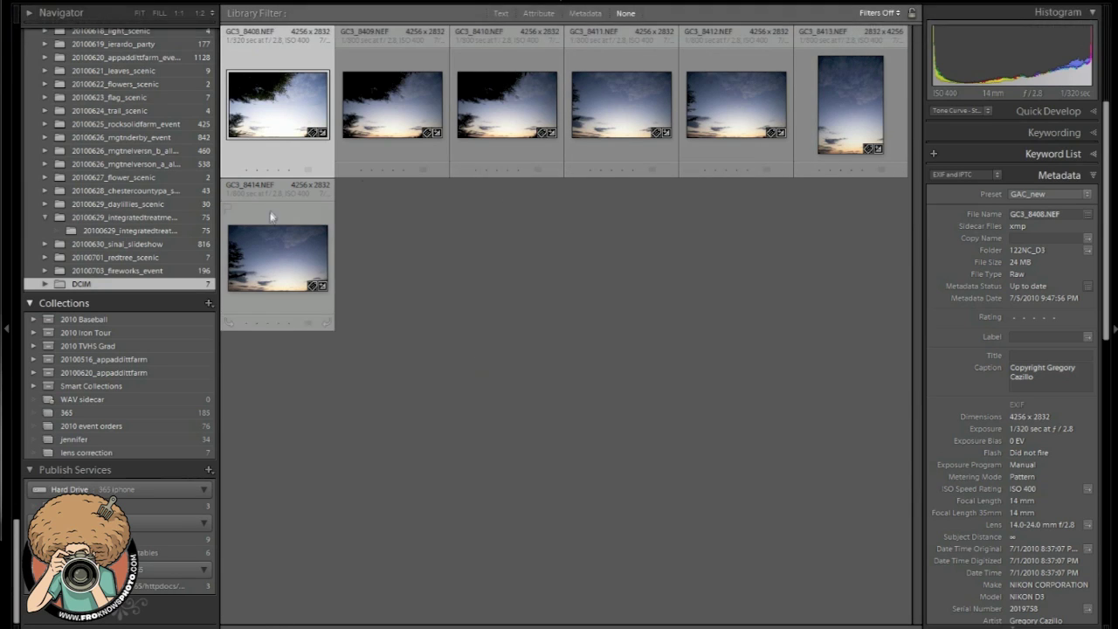
pyautogui.press('n')
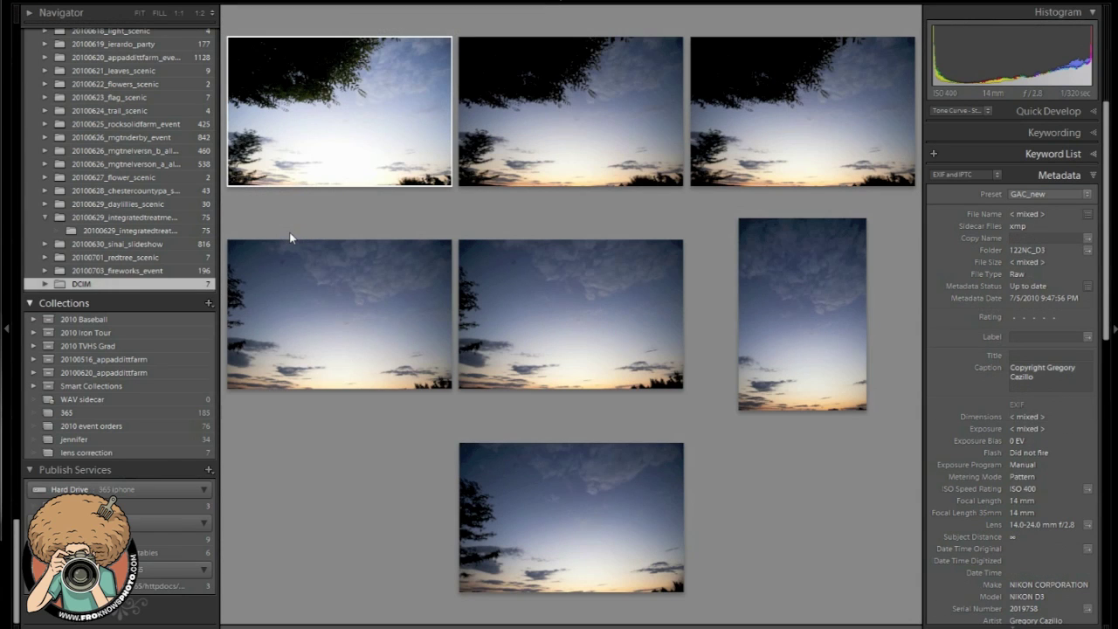
pyautogui.press('g')
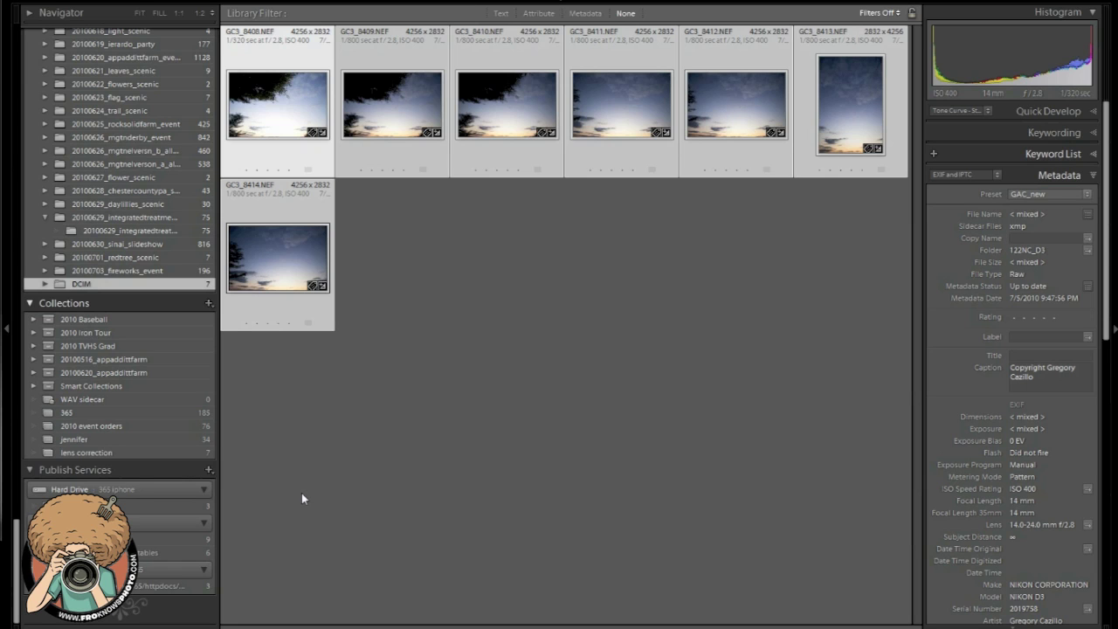
pyautogui.doubleClick(283, 110)
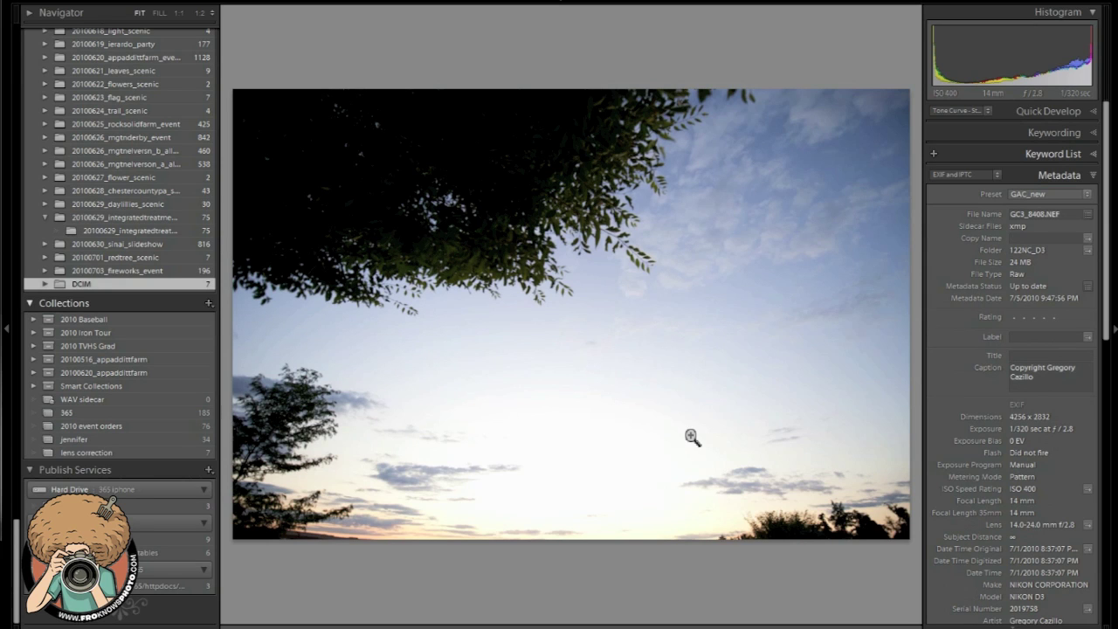
# Select all seven photos in Survey view and remove all but portrait GC3_8413
pyautogui.press('g')
pyautogui.hotkey('ctrl', 'a')
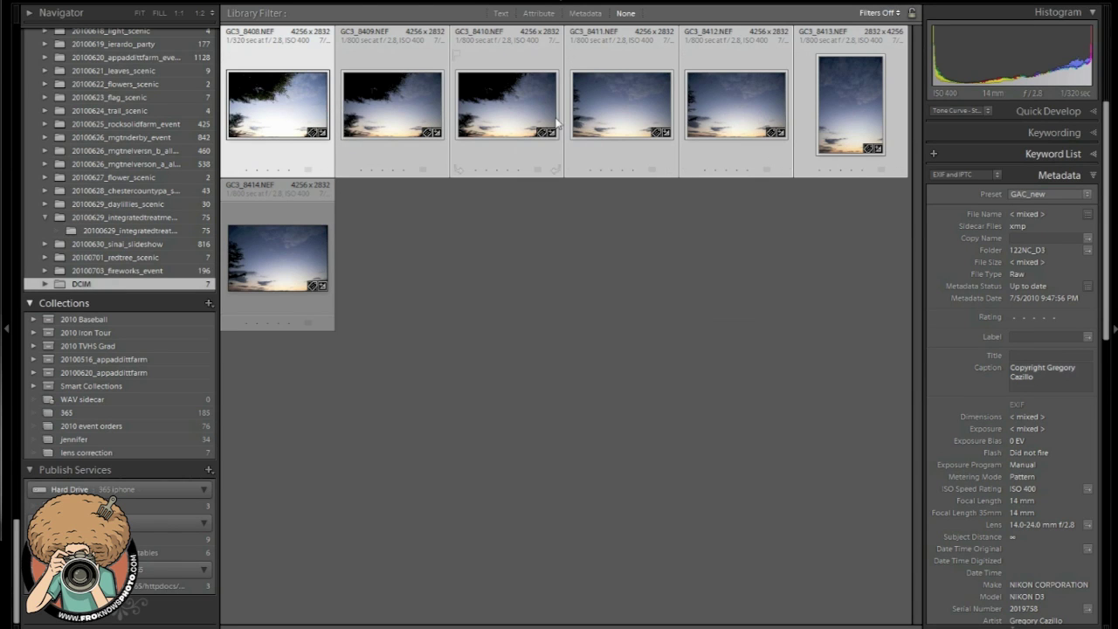
pyautogui.press('n')
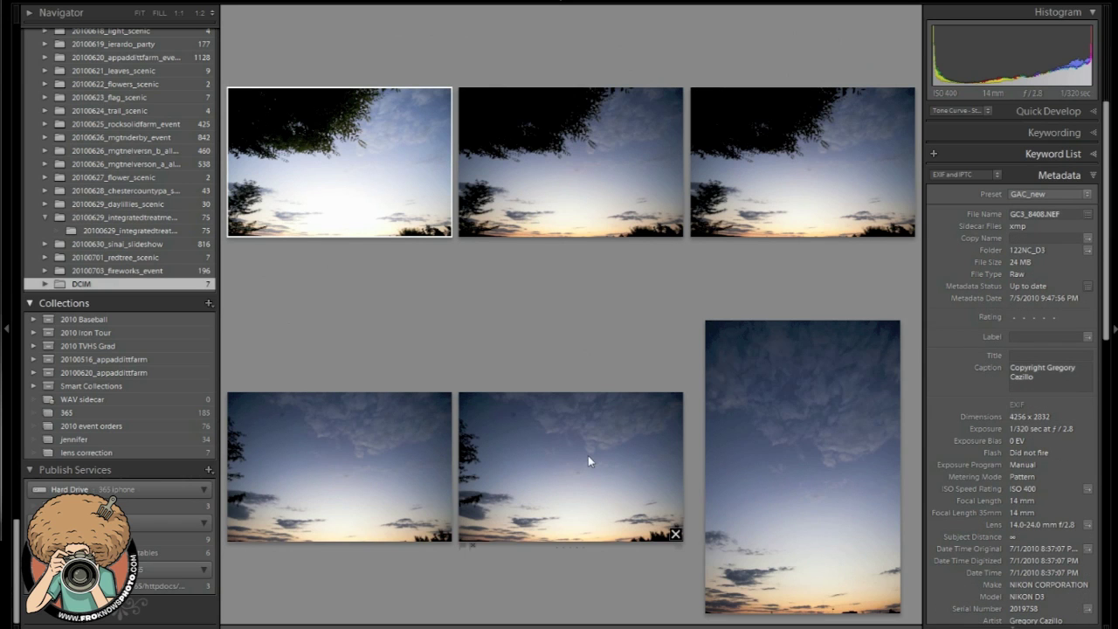
pyautogui.keyDown('ctrl'); pyautogui.click(586, 462); pyautogui.keyUp('ctrl')
pyautogui.keyDown('ctrl'); pyautogui.click(378, 193); pyautogui.keyUp('ctrl')
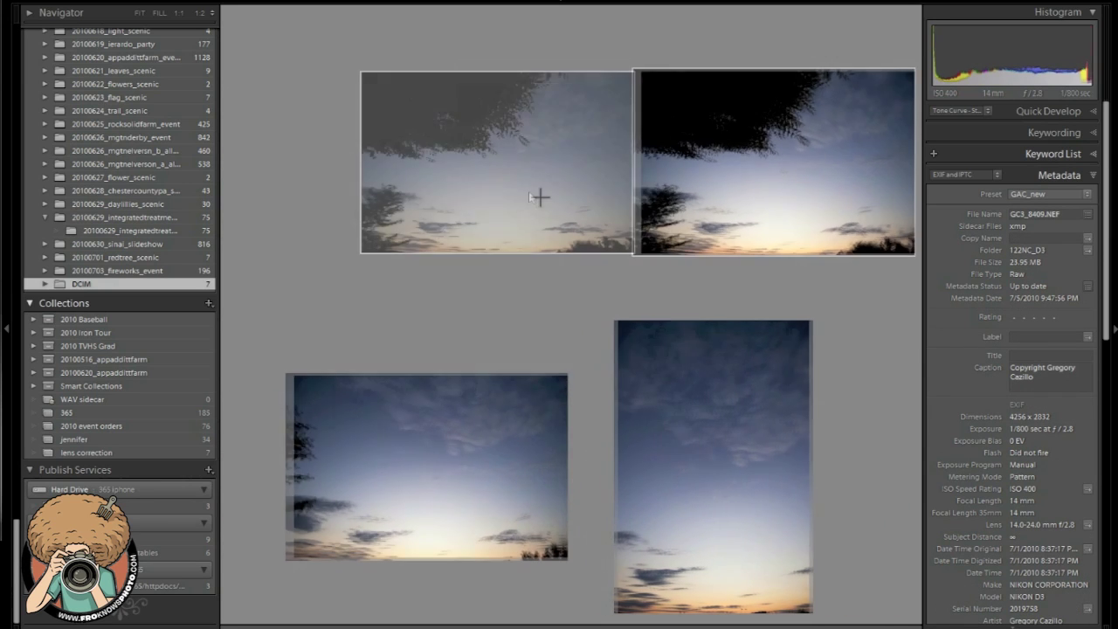
pyautogui.keyDown('ctrl'); pyautogui.click(539, 195); pyautogui.keyUp('ctrl')
pyautogui.keyDown('ctrl'); pyautogui.click(437, 112); pyautogui.keyUp('ctrl')
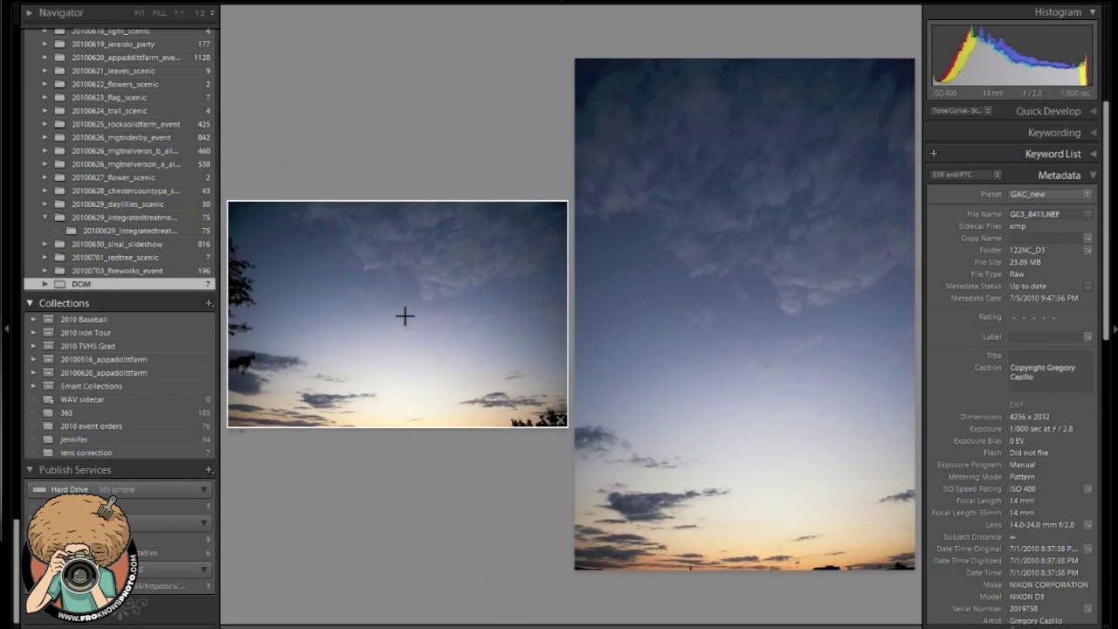
pyautogui.keyDown('ctrl'); pyautogui.click(400, 313); pyautogui.keyUp('ctrl')
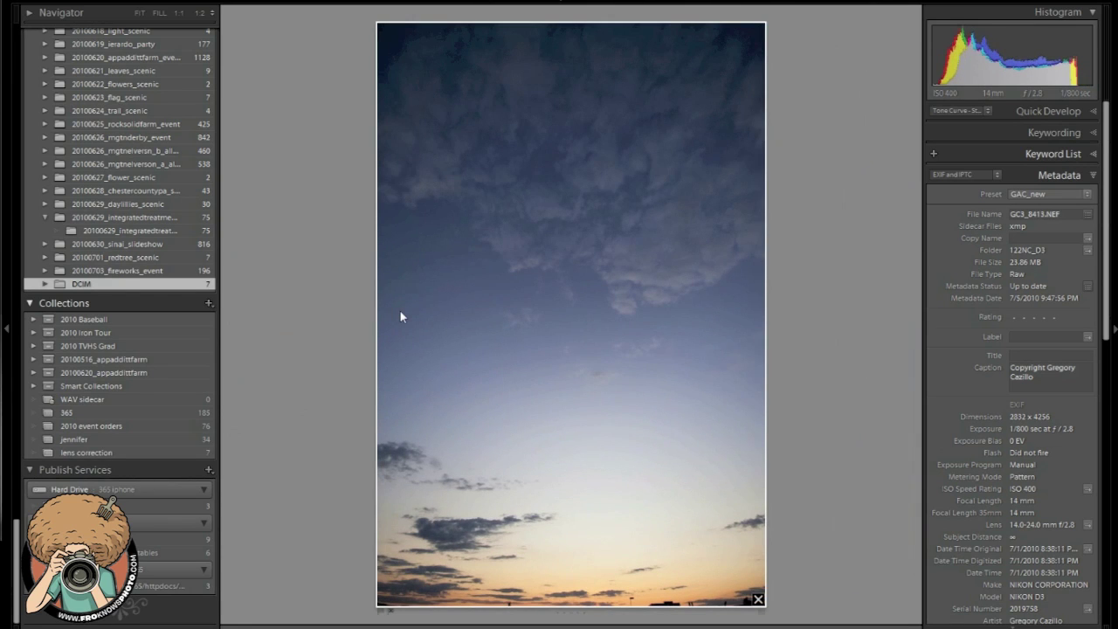
# Back in Grid, select GC3_8411, GC3_8412 and GC3_8414, excluding GC3_8413
pyautogui.press('g')
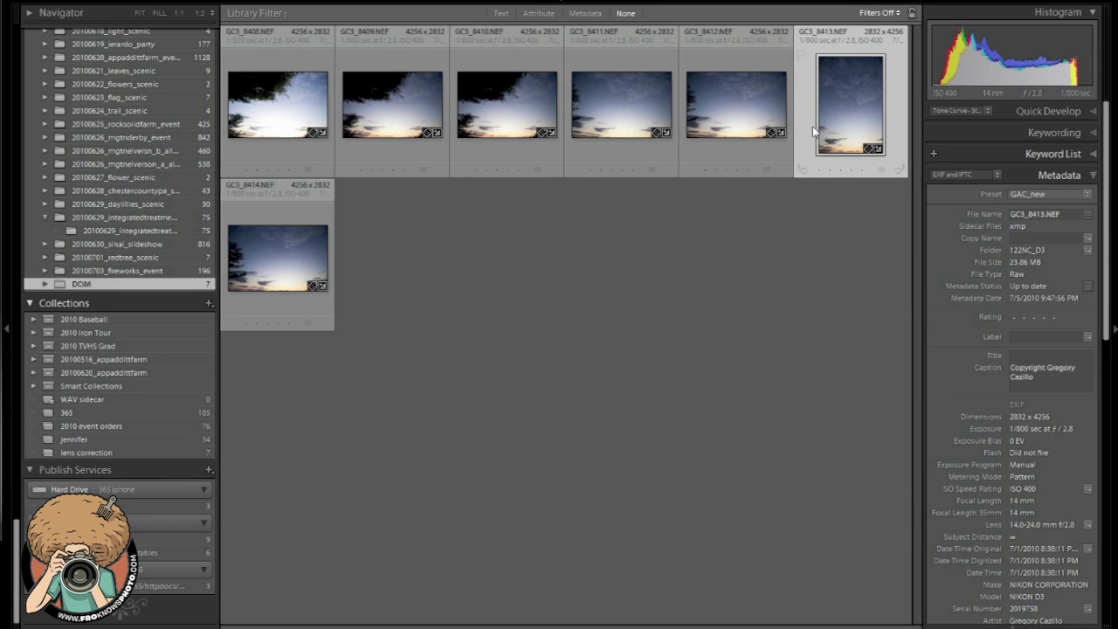
pyautogui.click(625, 109)
pyautogui.keyDown('shift'); pyautogui.click(749, 105); pyautogui.keyUp('shift')
pyautogui.keyDown('shift'); pyautogui.click(285, 274); pyautogui.keyUp('shift')
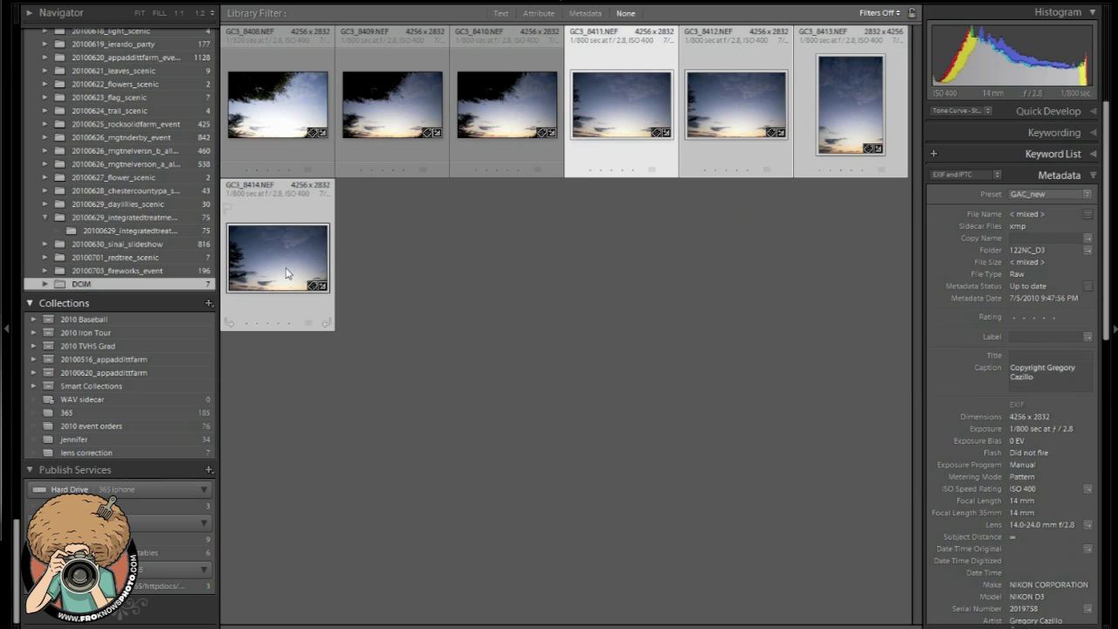
pyautogui.keyDown('ctrl'); pyautogui.click(858, 82); pyautogui.keyUp('ctrl')
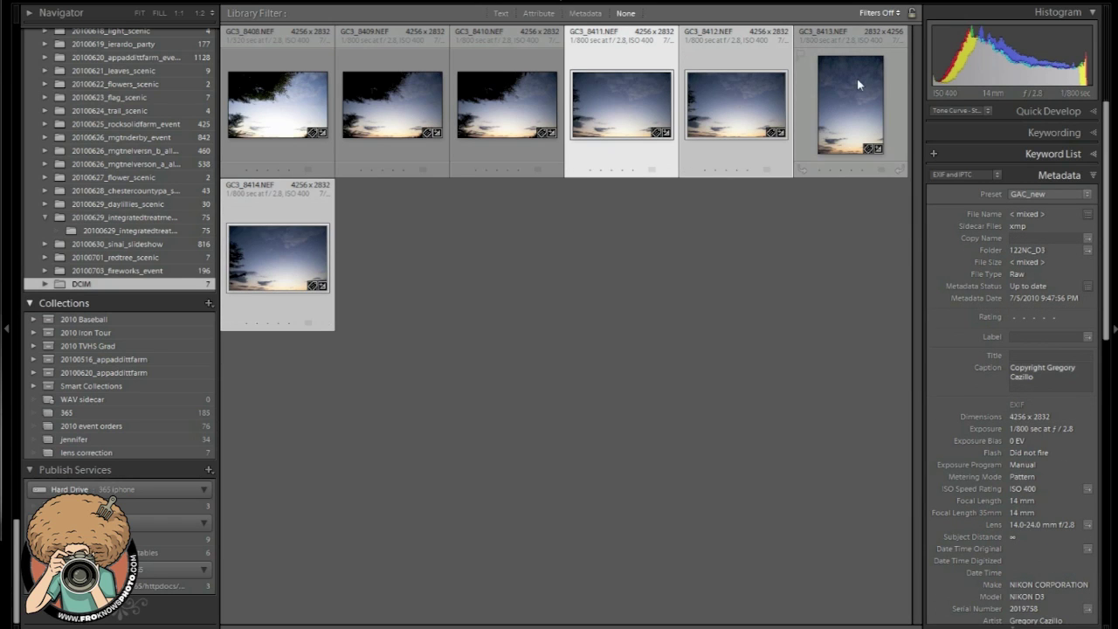
# Compare the selected photos with panels hidden, zoomed to 1:1 and panned around the sunset sky
pyautogui.press('c')
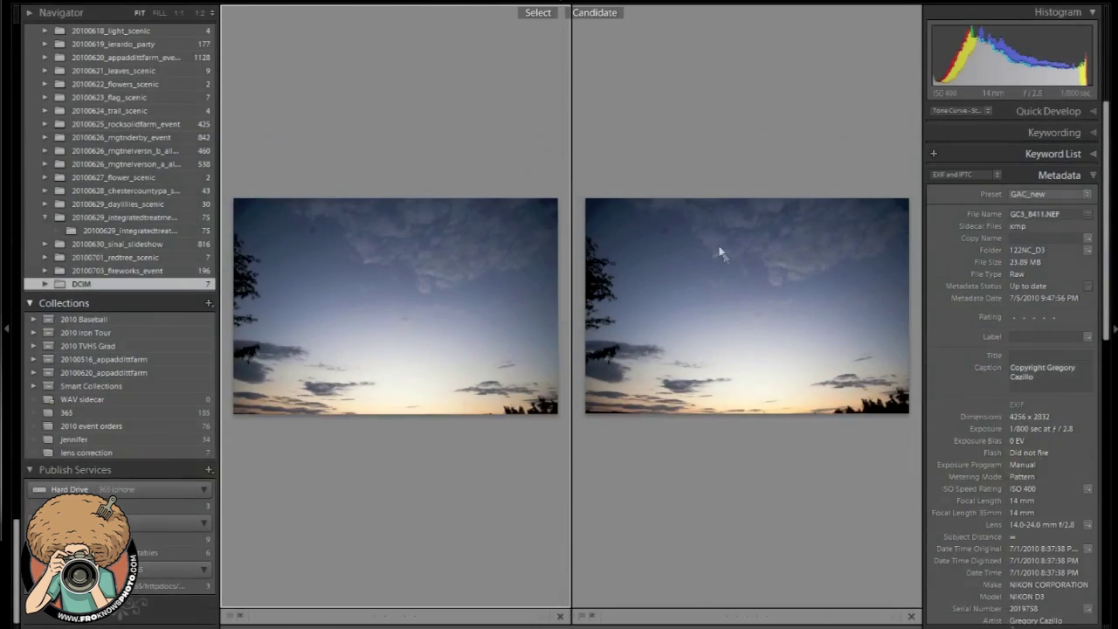
pyautogui.hotkey('shift', 'Tab')
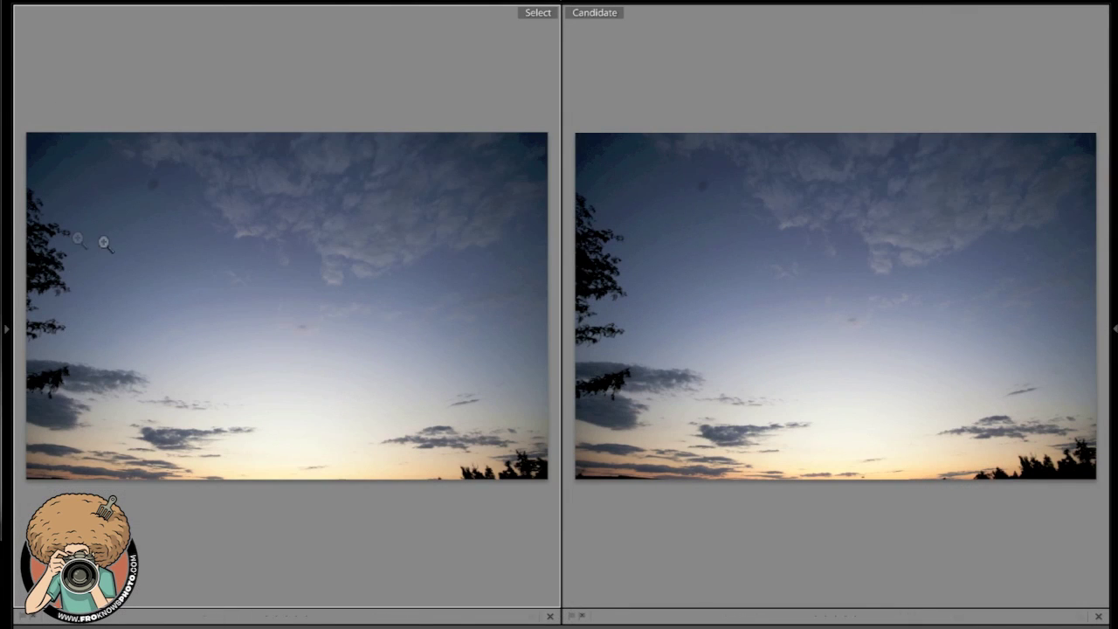
pyautogui.click(367, 300)
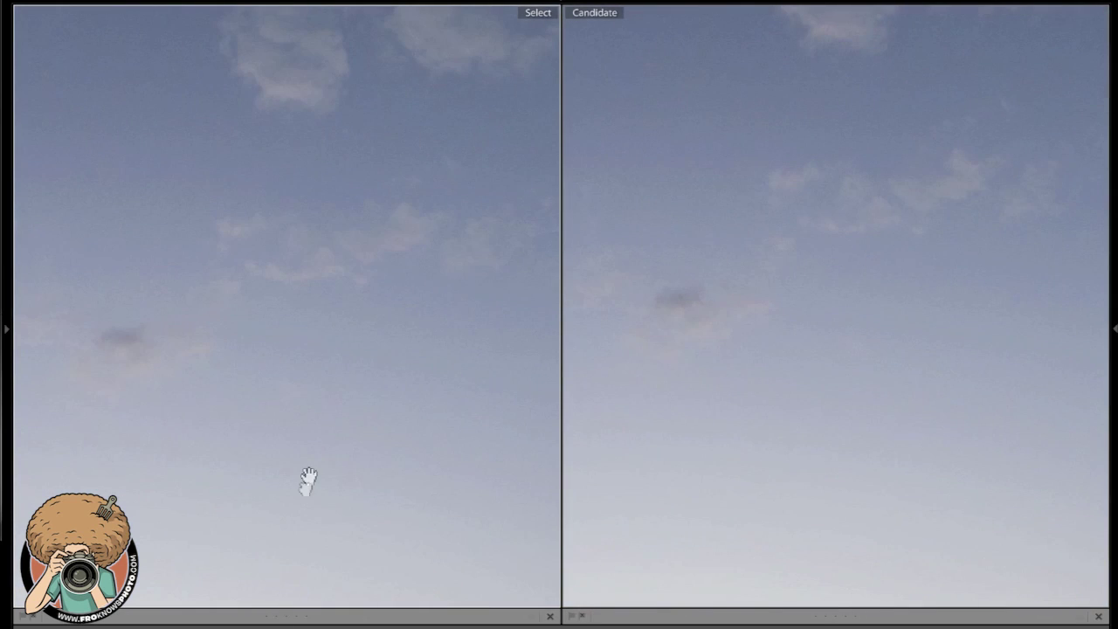
pyautogui.moveTo(307, 480); pyautogui.dragTo(452, 227)
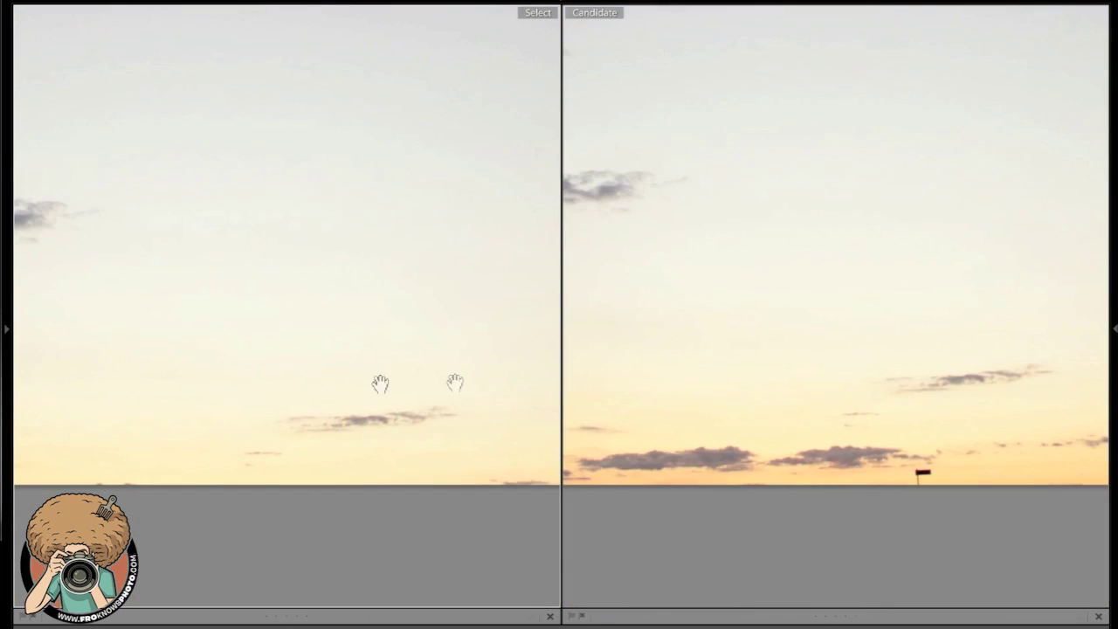
pyautogui.moveTo(495, 403); pyautogui.dragTo(371, 460)
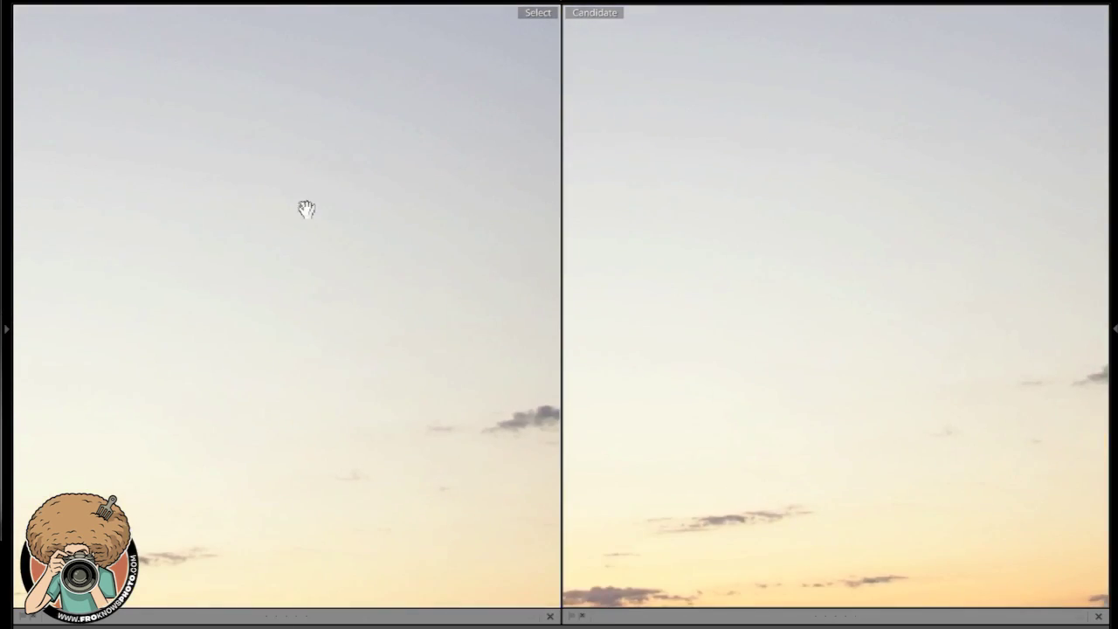
# Return to Grid with panels restored, then cycle through Compare and Survey and toggle the panels
pyautogui.press('g')
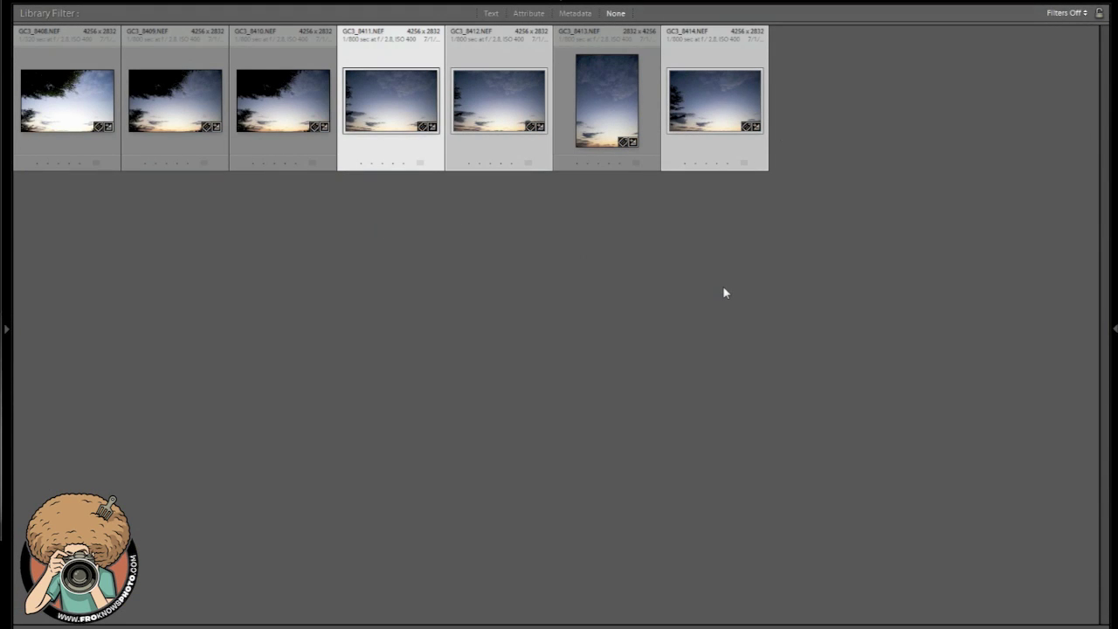
pyautogui.press('Tab')
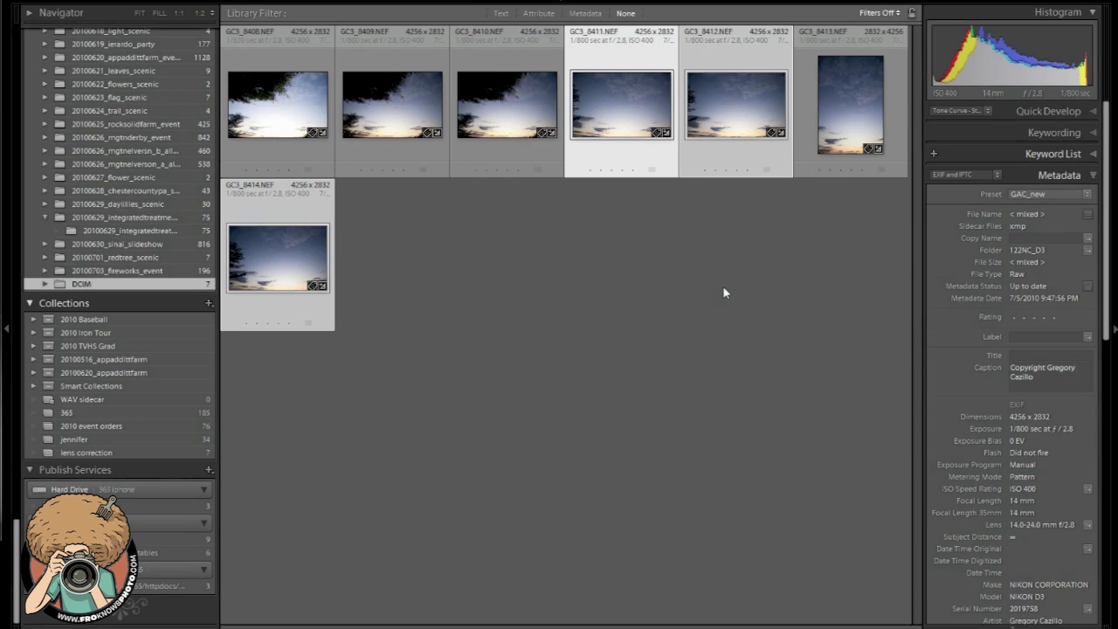
pyautogui.press('c')
pyautogui.press('g')
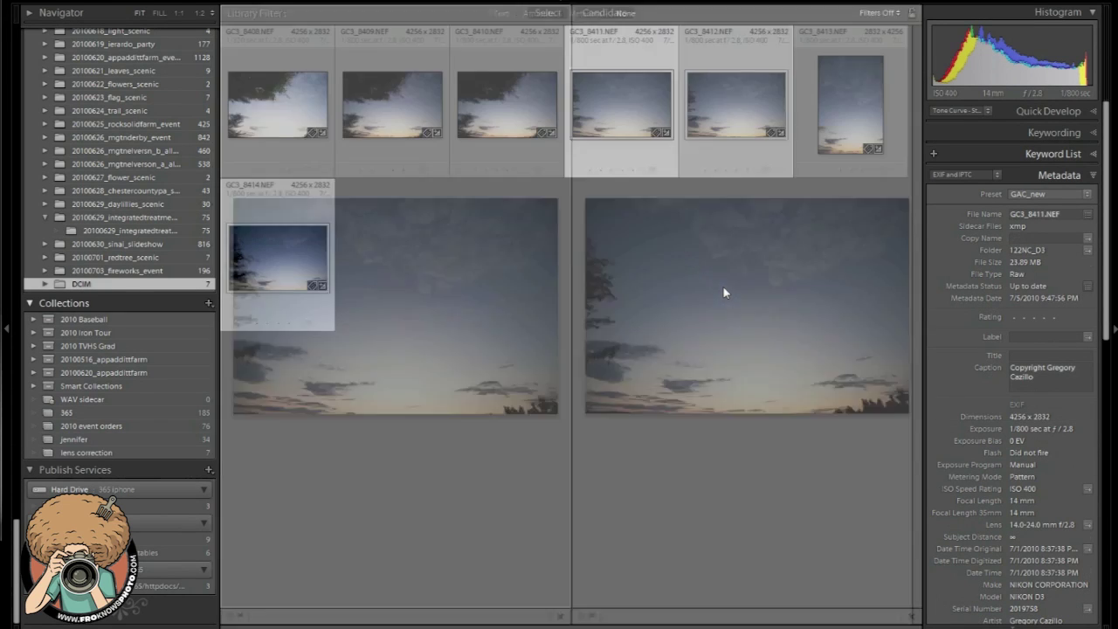
pyautogui.press('n')
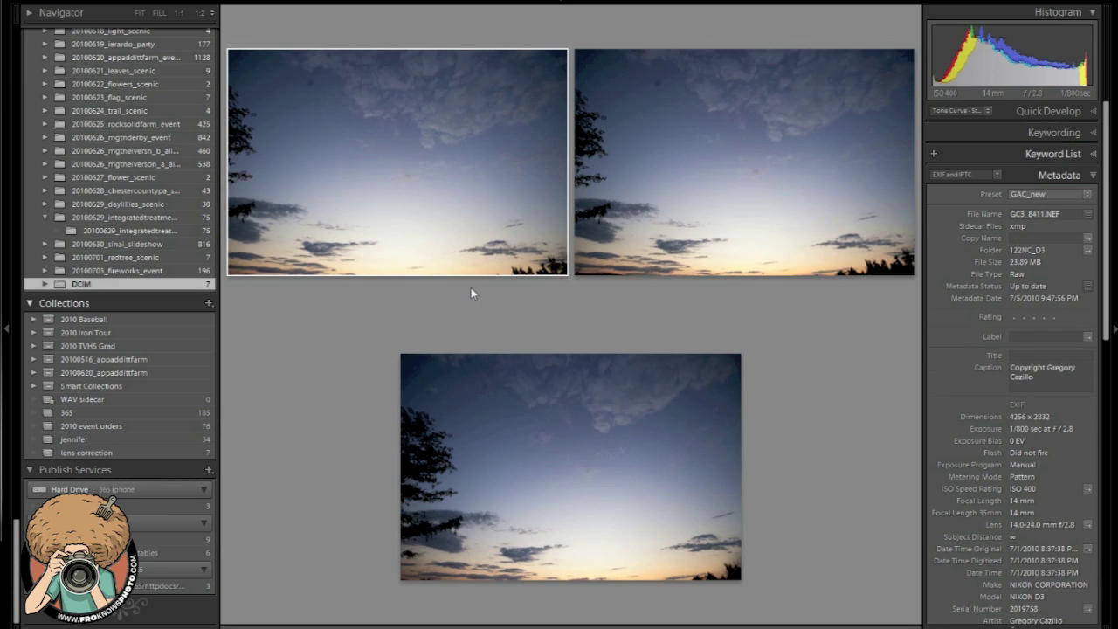
pyautogui.press('g')
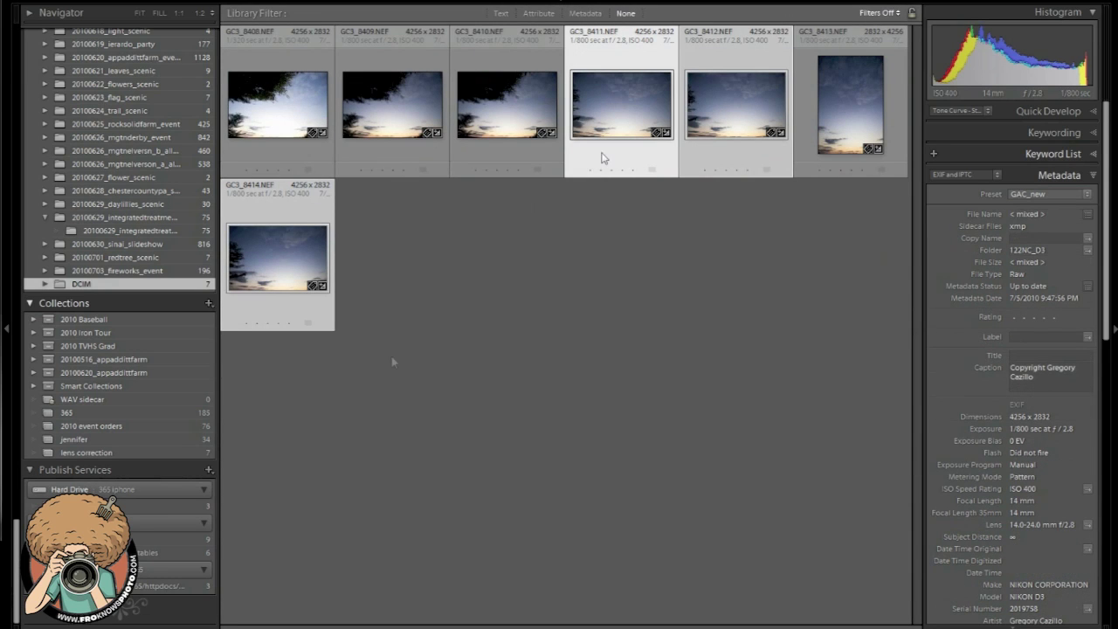
pyautogui.press('Tab')
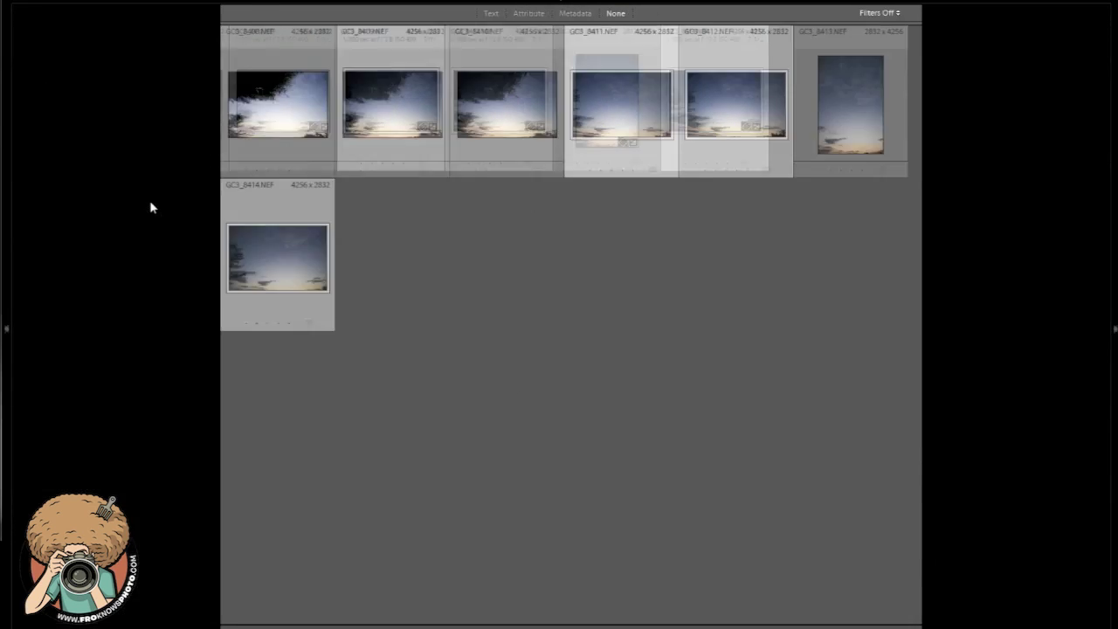
pyautogui.press('Tab')
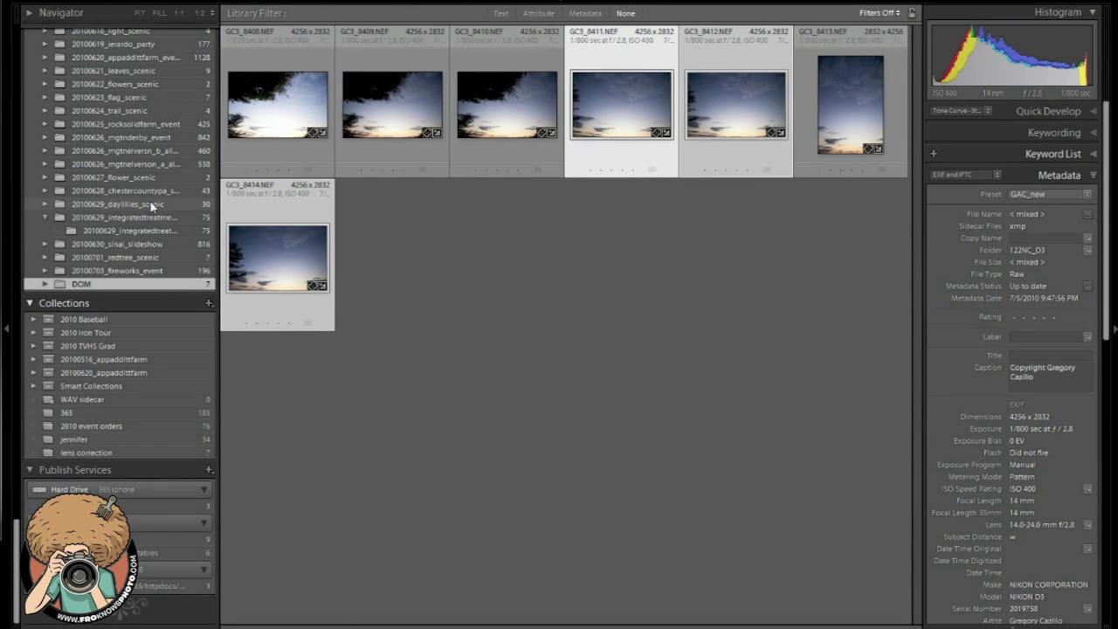
# Select GC3_8411 and GC3_8413, preview GC3_8413 in Develop, then return to Grid
pyautogui.click(545, 279)
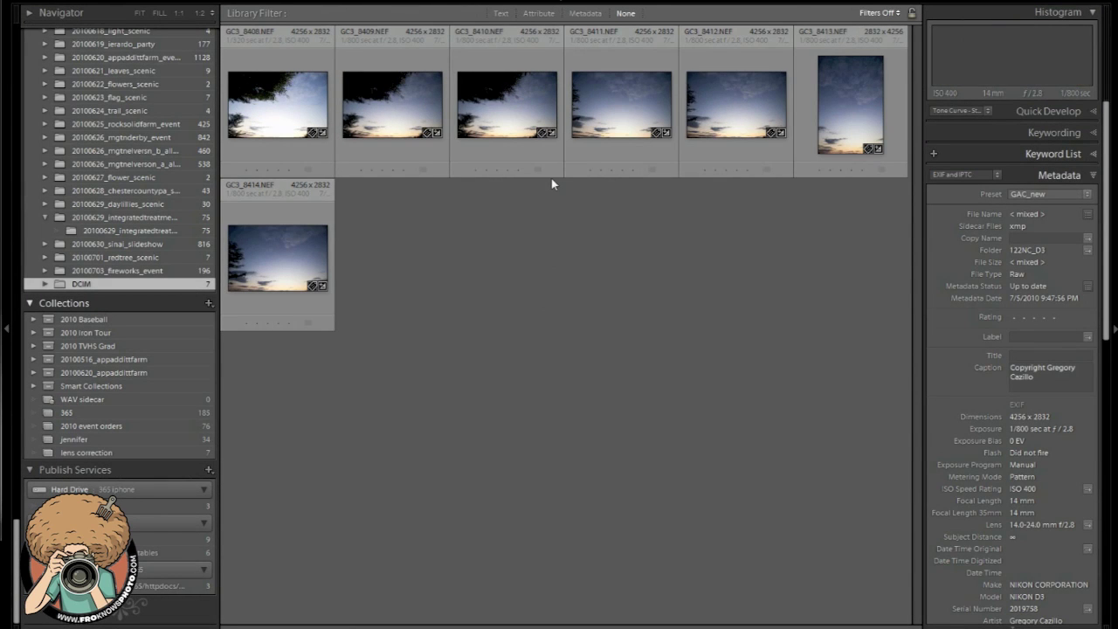
pyautogui.click(607, 114)
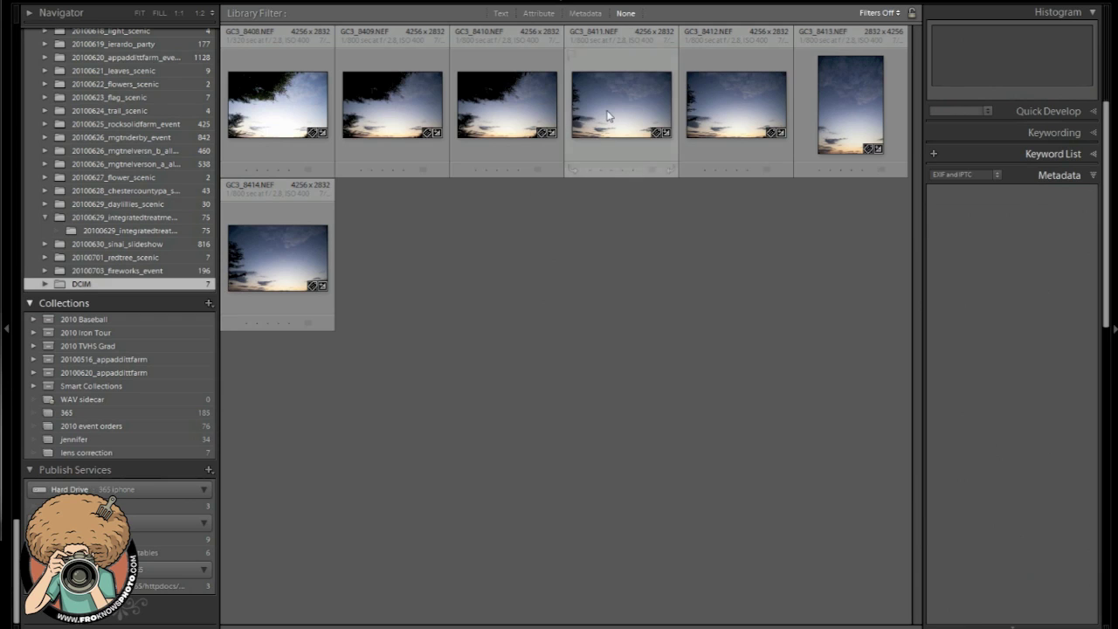
pyautogui.click(824, 97)
pyautogui.press('d')
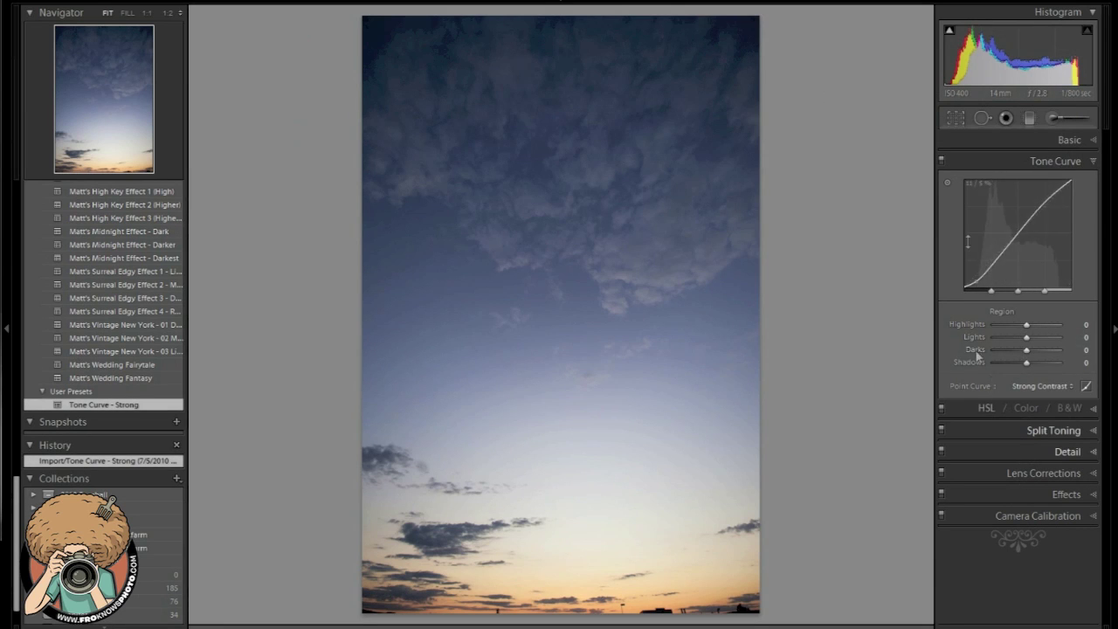
pyautogui.press('g')
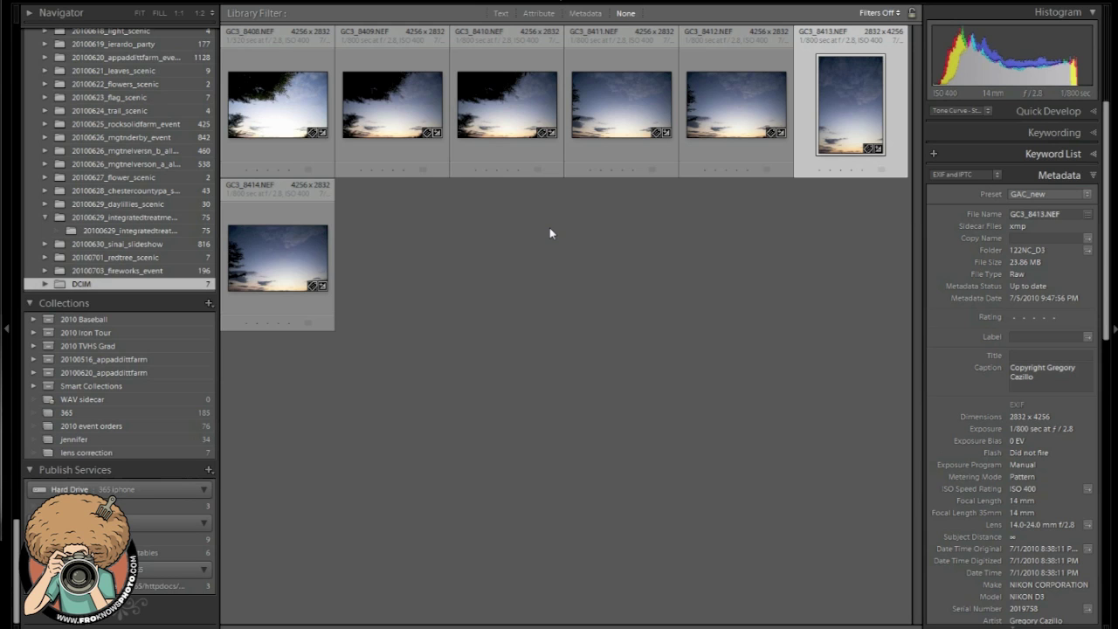
# Compare the vertical shot, then open it in Develop with Crop & Straighten active
pyautogui.press('c')
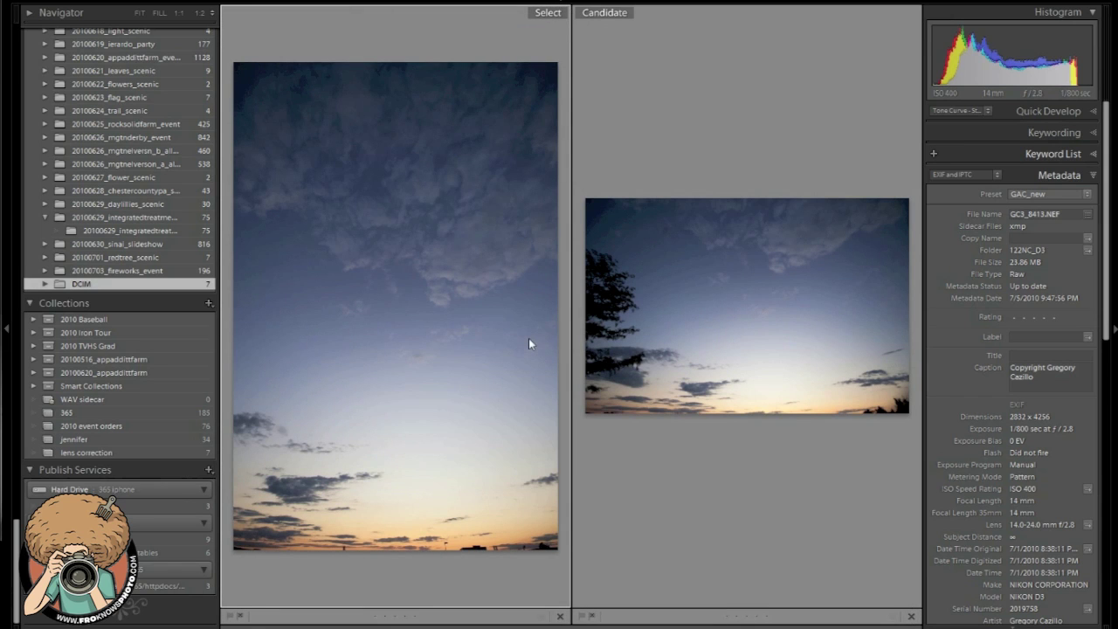
pyautogui.press('d')
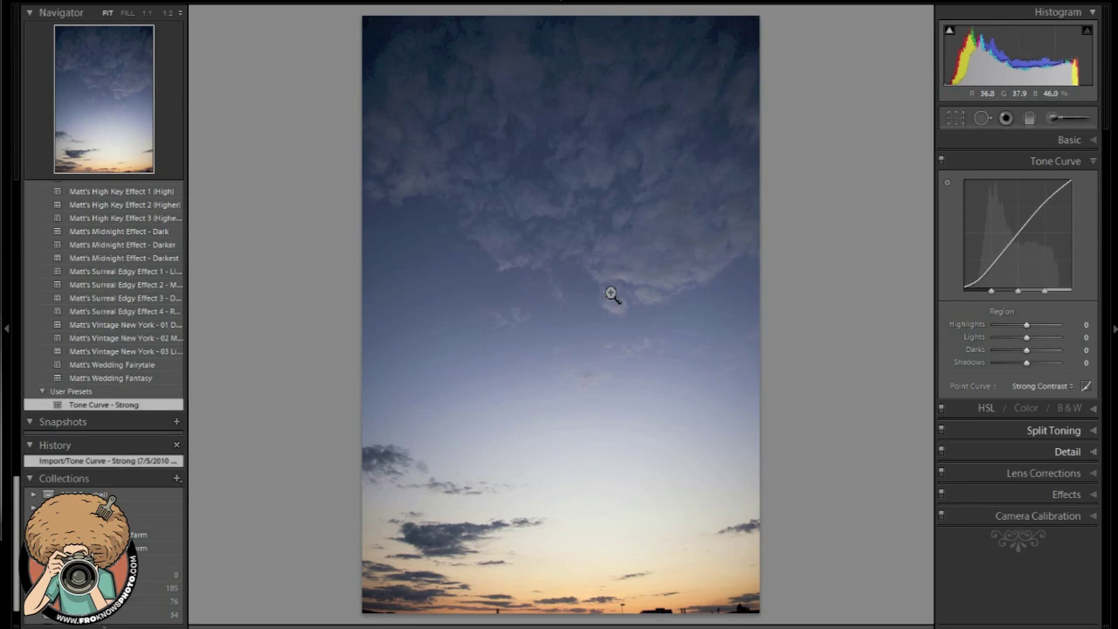
pyautogui.press('r')
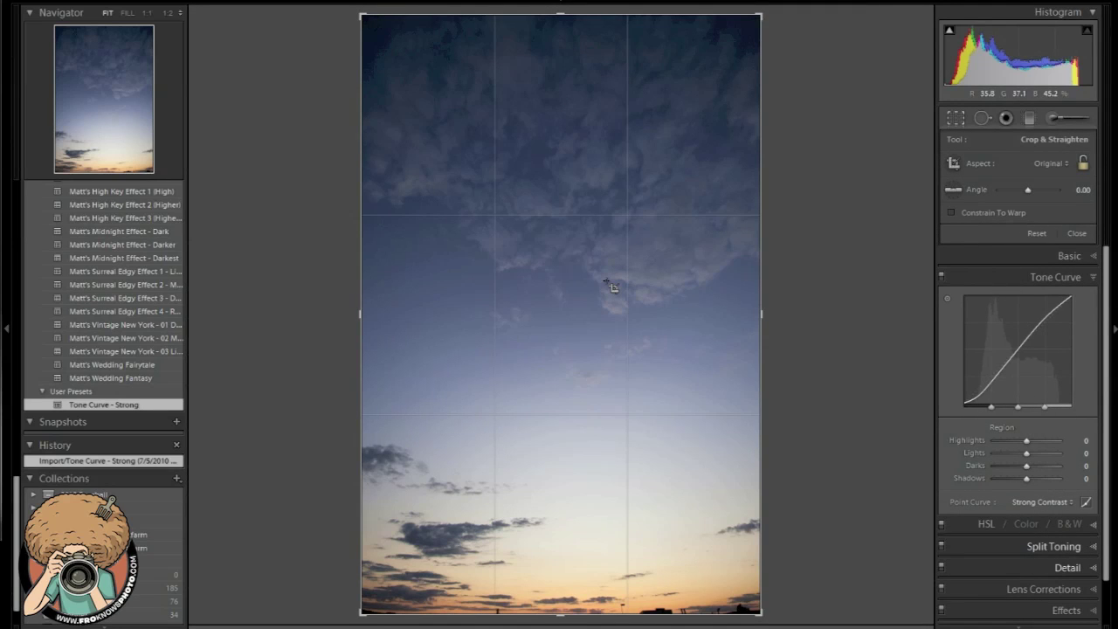
pyautogui.press('r')
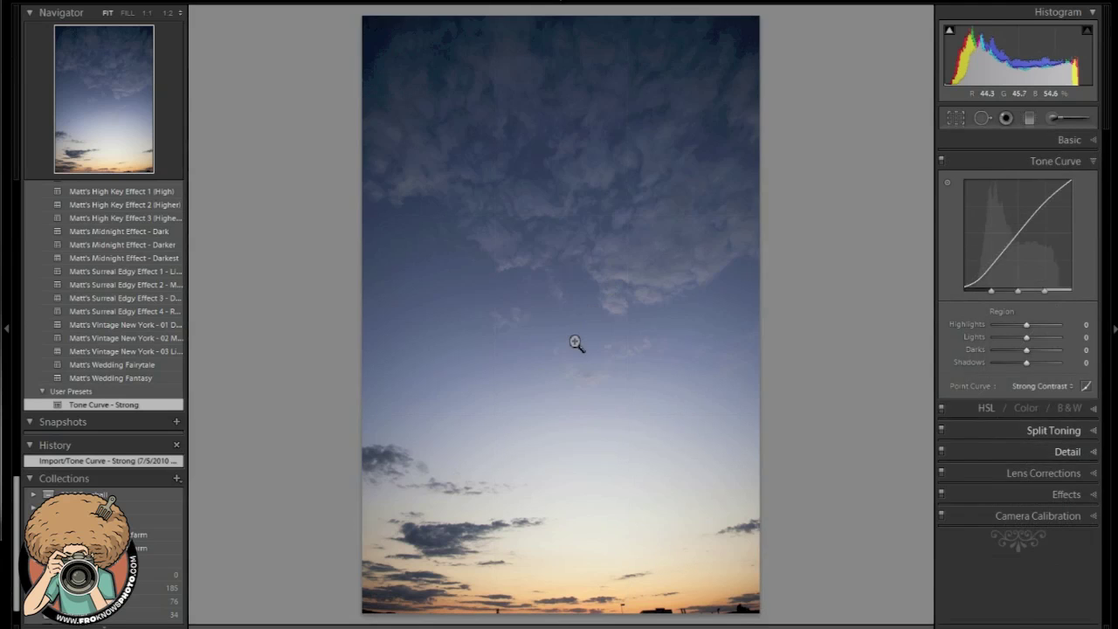
pyautogui.press('r')
pyautogui.press('r')
pyautogui.press('r')
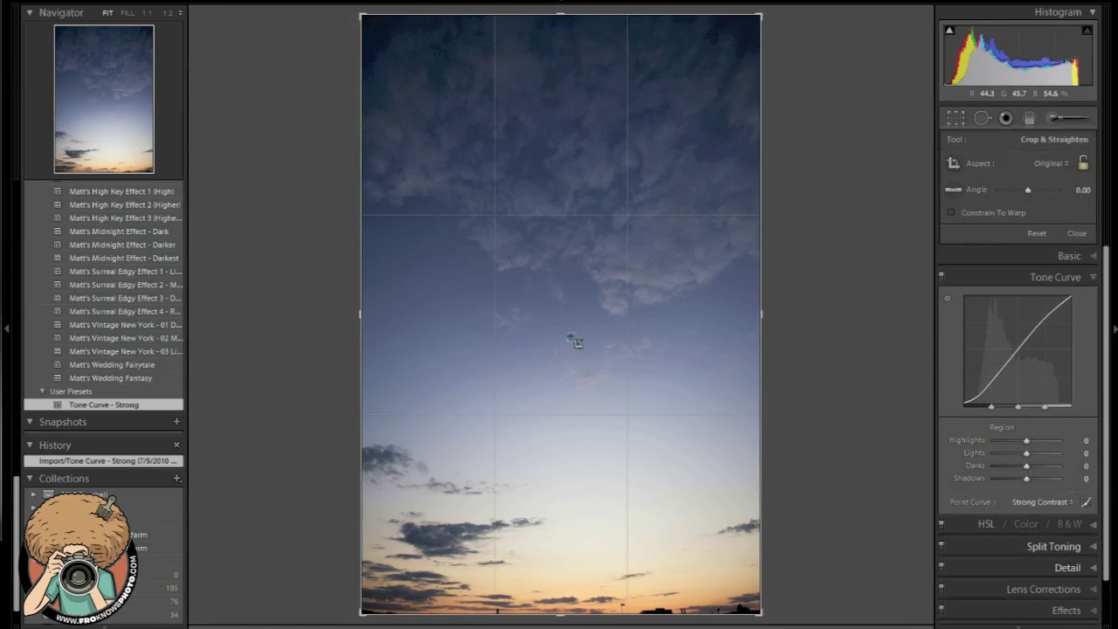
pyautogui.press('g')
pyautogui.press('r')
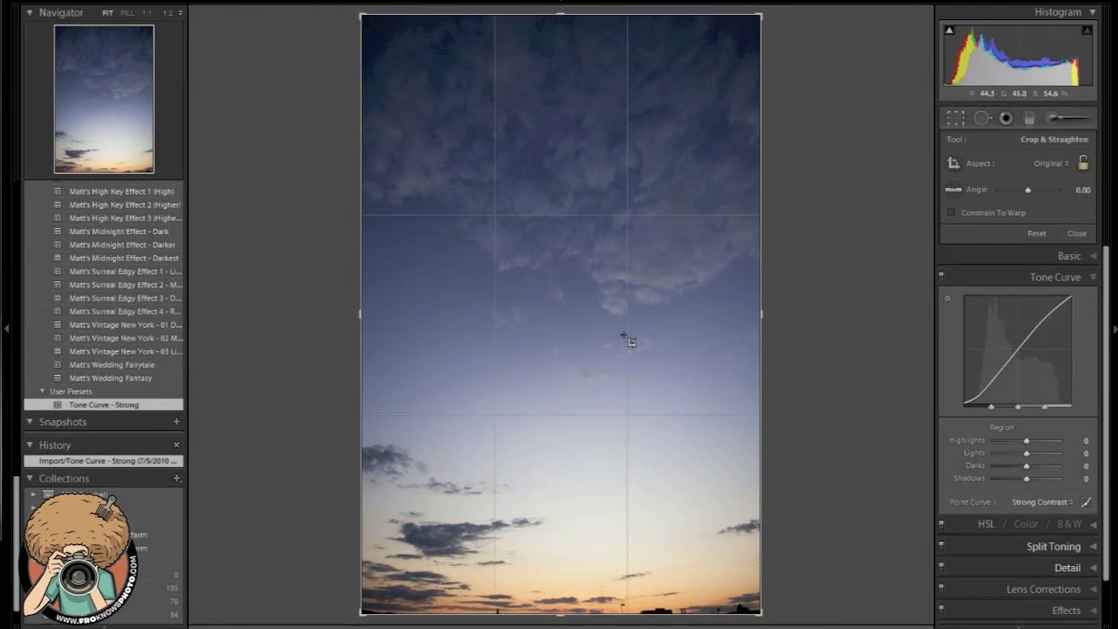